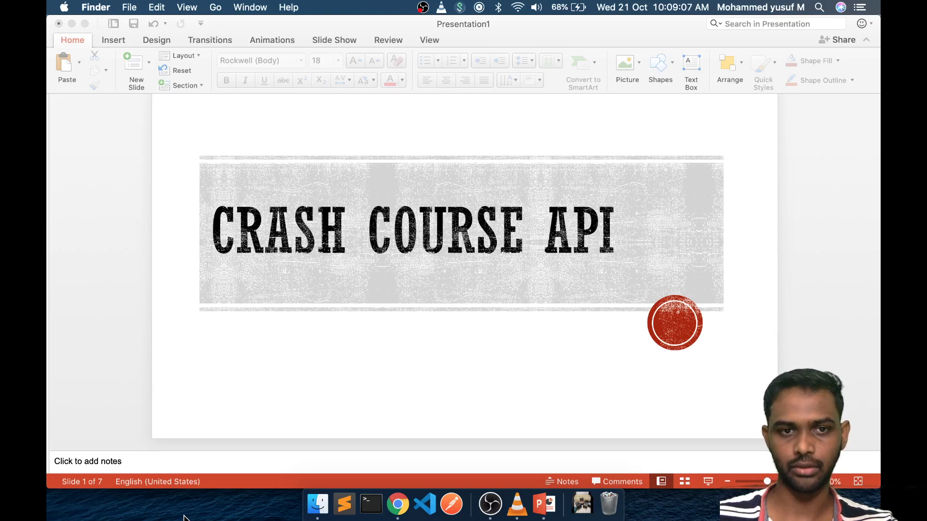
Step: Bring the Crash Course API presentation window to the front
left_click(374, 428)
Step: Advance the deck from the What is API slide toward Applications of API
key("Down")
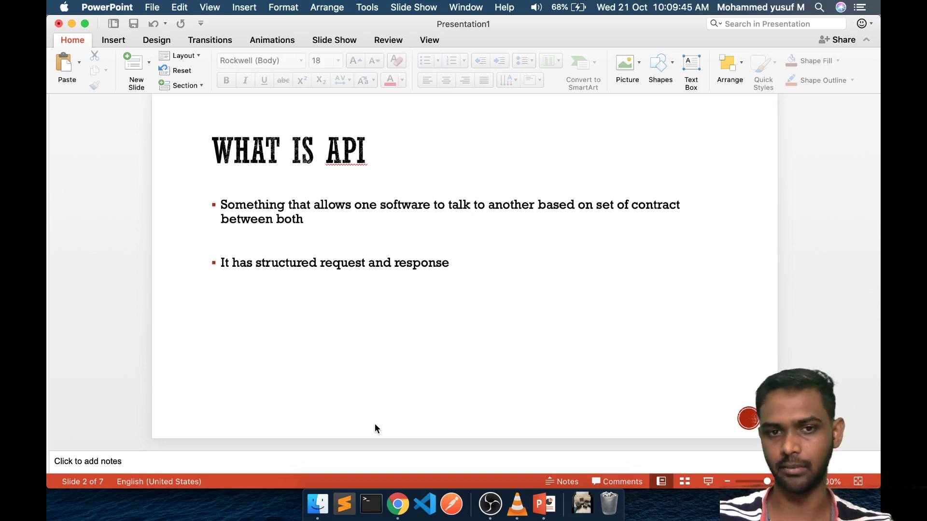
key("Down")
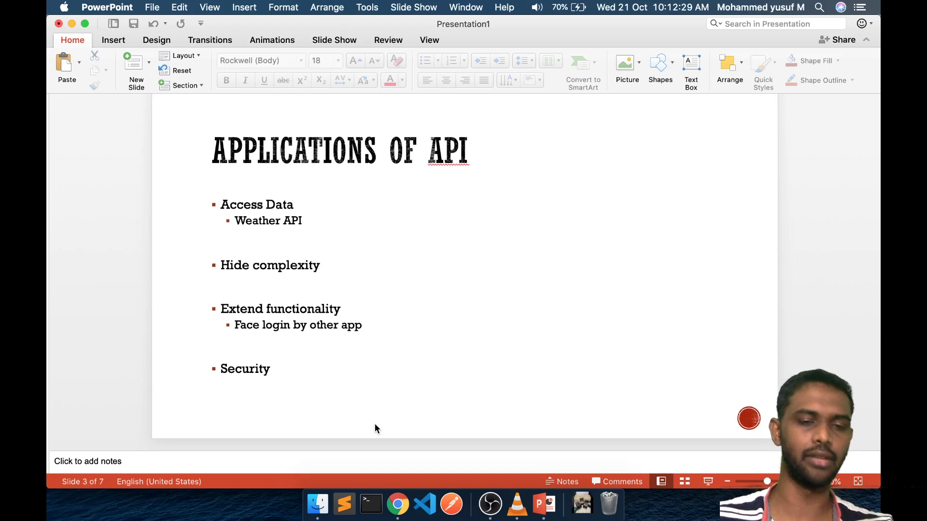
Step: Advance from Applications of API to the REST API slide
key("Down")
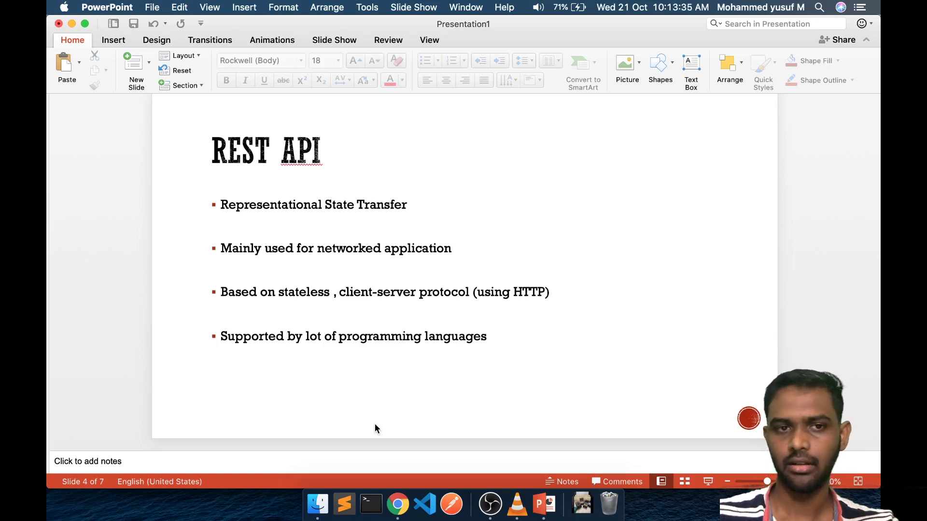
Step: Advance to the HTTP METHODS slide listing GET through PATCH
key("Down")
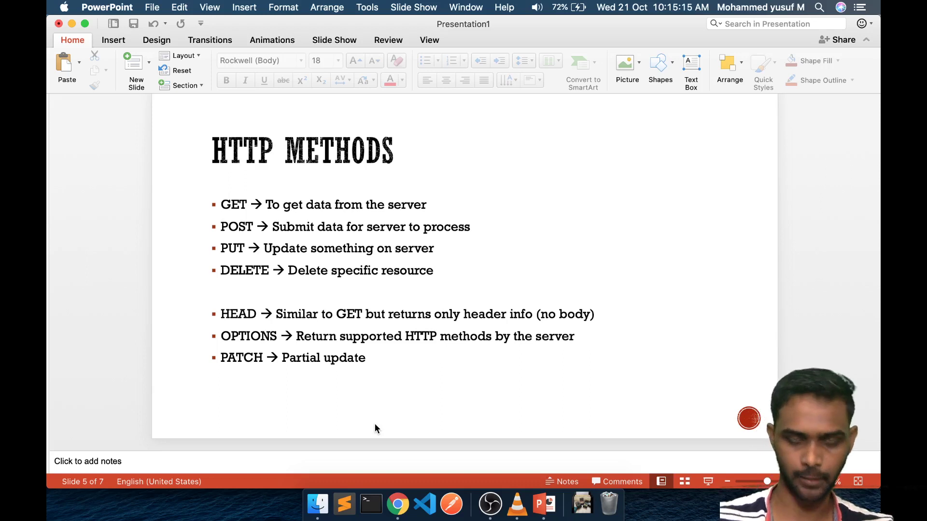
Step: Advance to the AUTHENTICATION slide covering Basic Auth, Access Key and OAuth
key("Down")
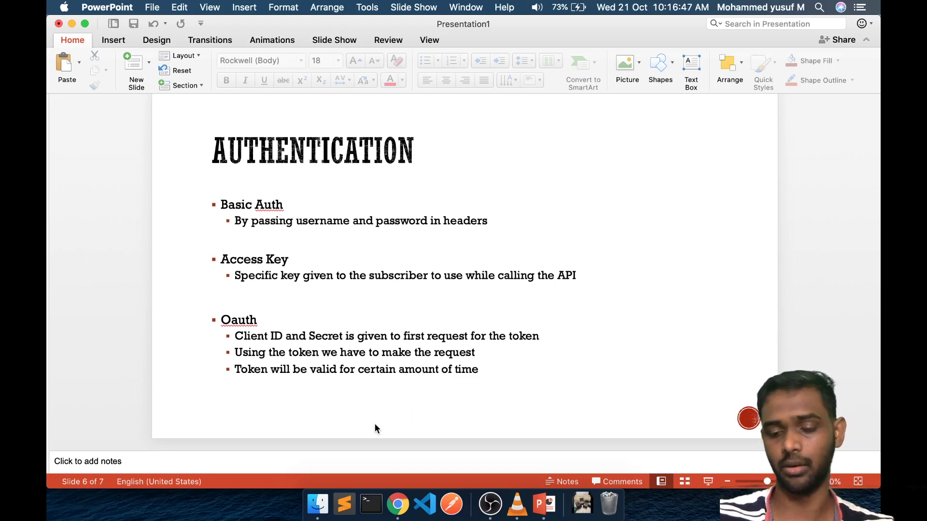
Step: Advance to the closing 'To be continued...' slide, 7 of 7
key("Down")
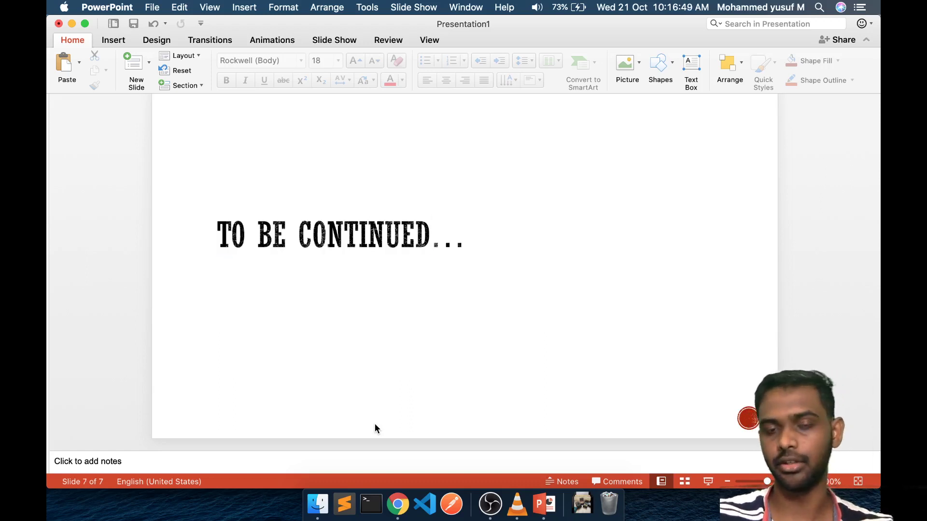